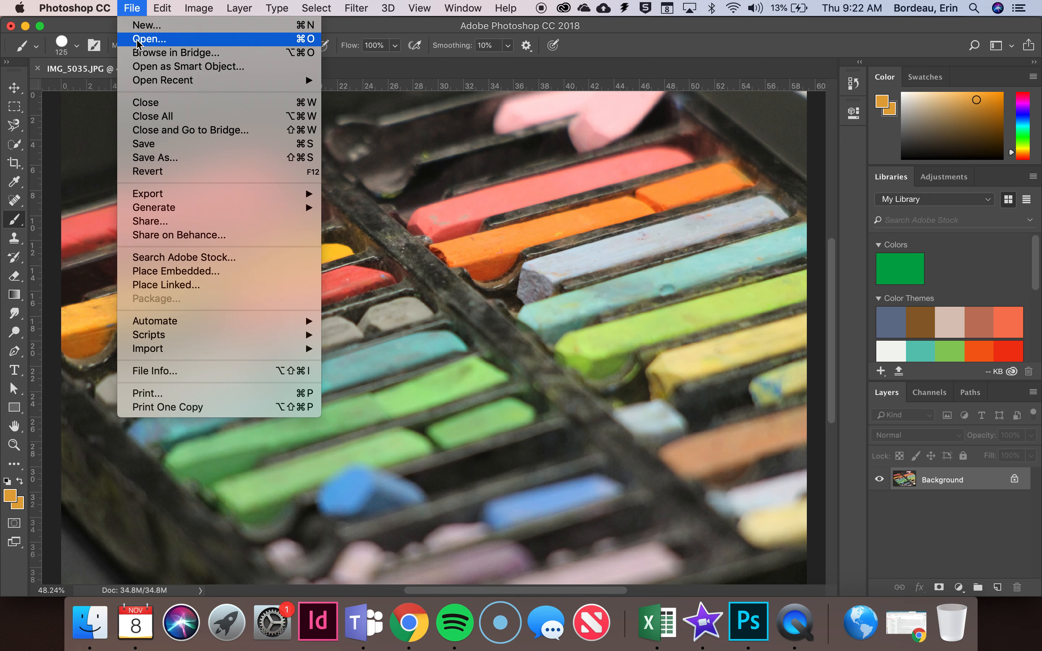
# Select the red pastel stick beside the grey ones with the Quick Selection tool
pyautogui.click(550, 235)
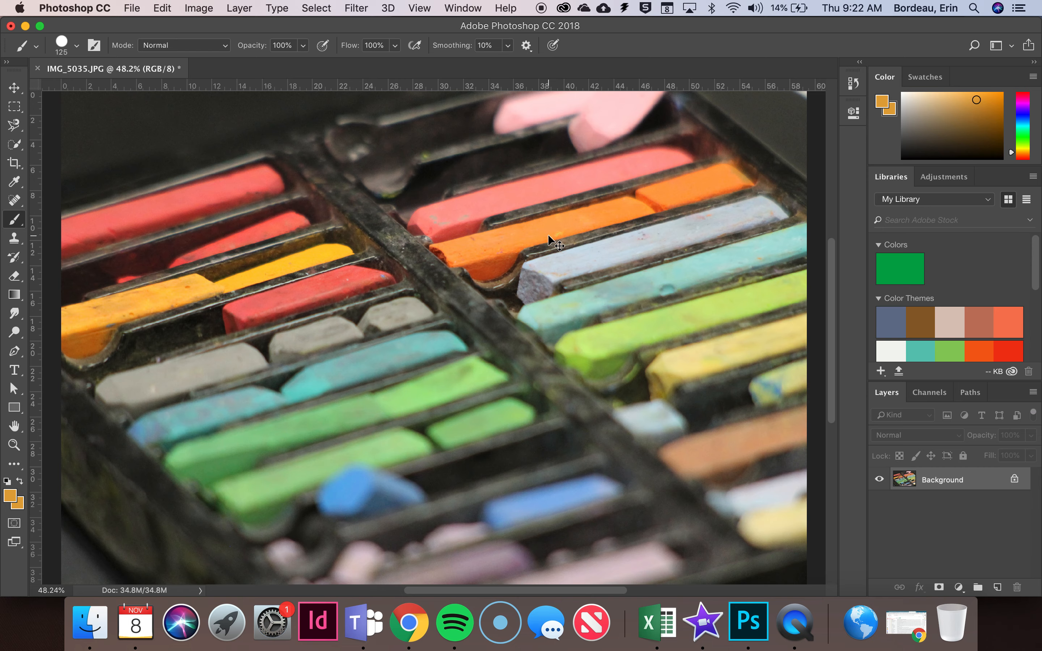
pyautogui.press('super+minus')
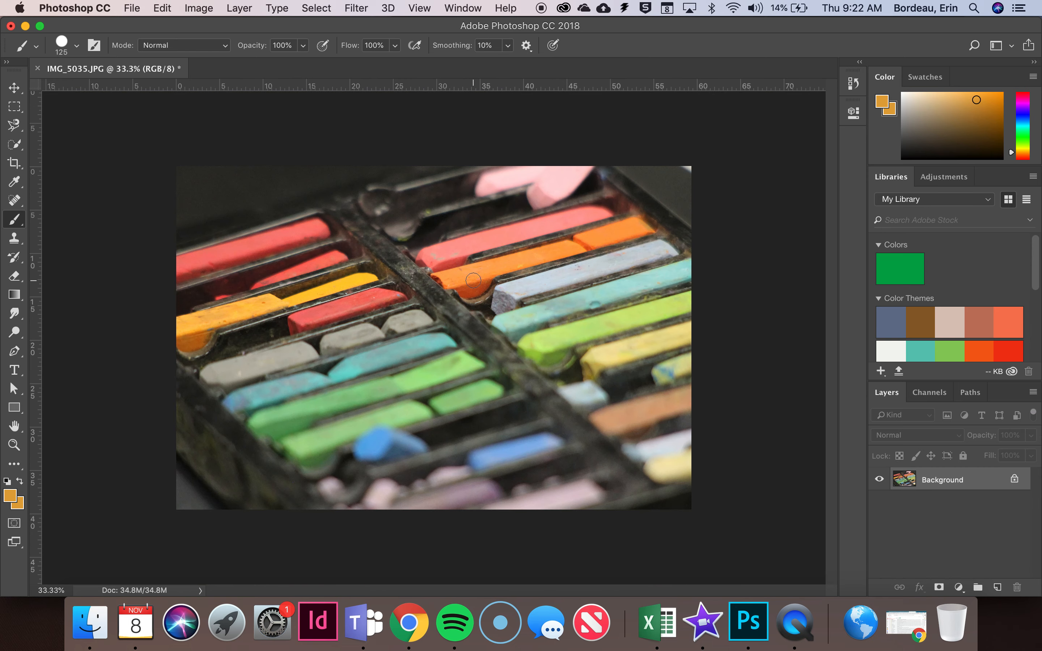
pyautogui.click(15, 145)
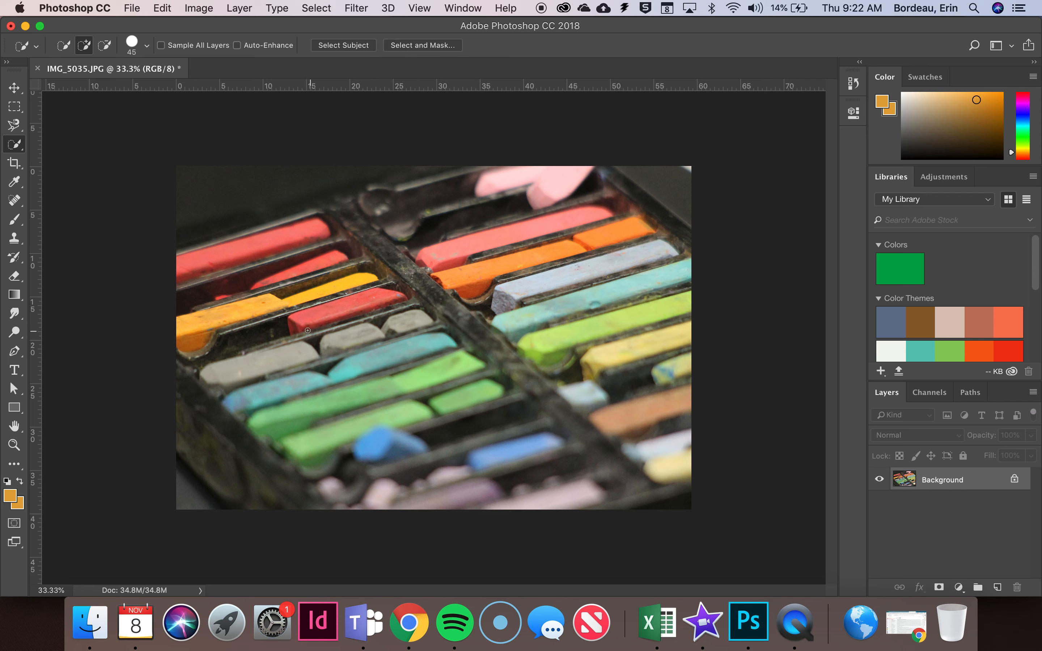
pyautogui.press('super+1')
pyautogui.hscroll(5, 339, 310)
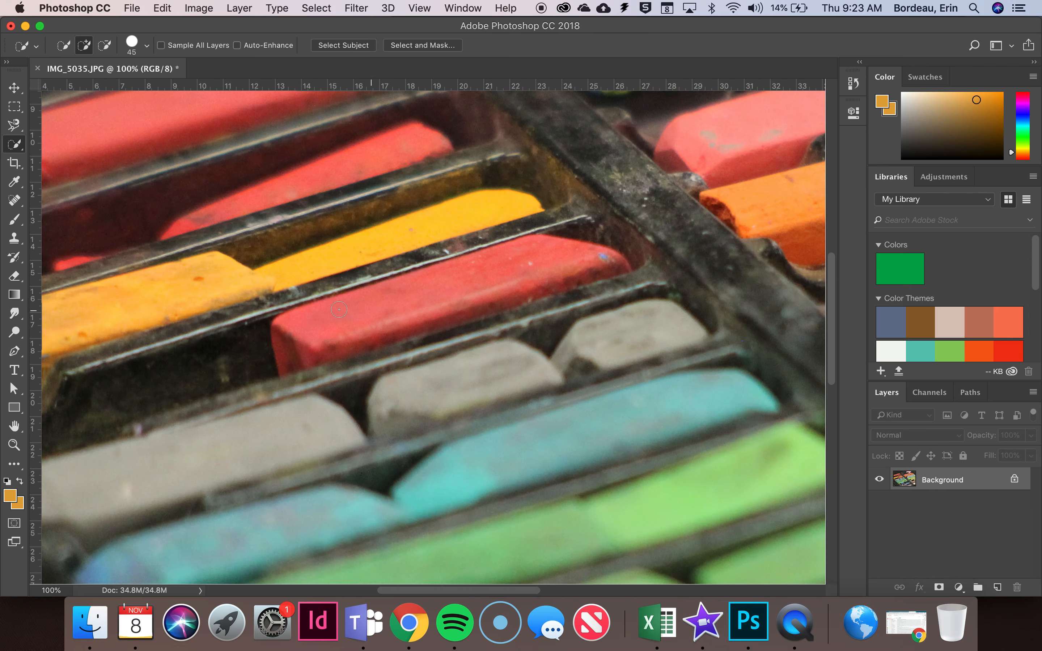
pyautogui.moveTo(295, 345); pyautogui.dragTo(324, 326)
# Refine the red pastel's selection in Quick Mask mode, brushing out the shadow along its lower edge and erasing the mask from its far end
pyautogui.press('q')
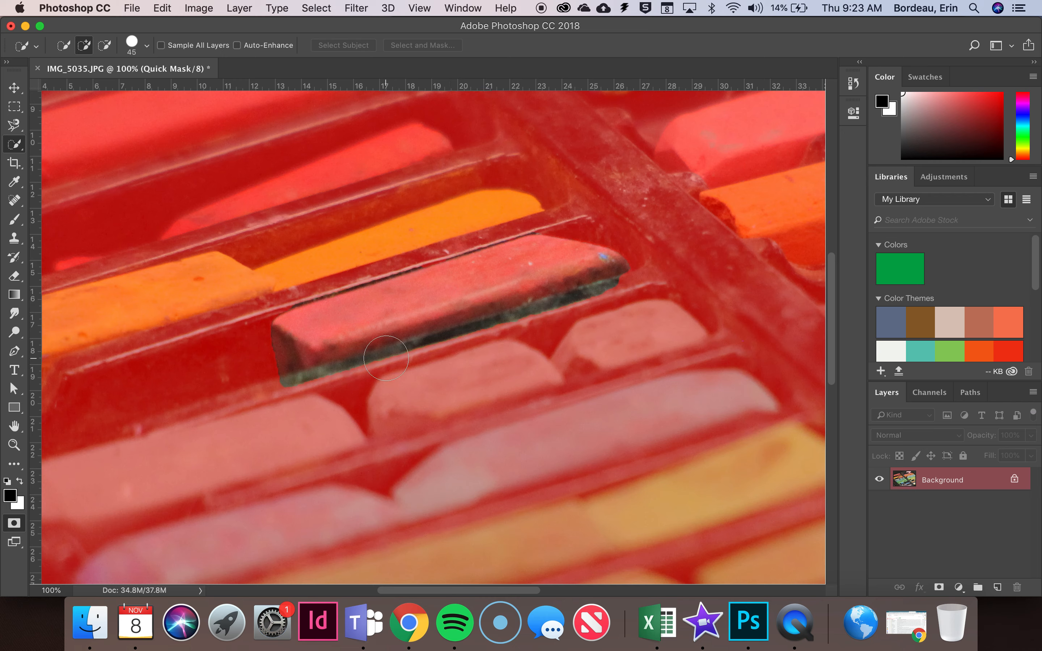
pyautogui.press('b')
pyautogui.moveTo(287, 400); pyautogui.dragTo(620, 296)
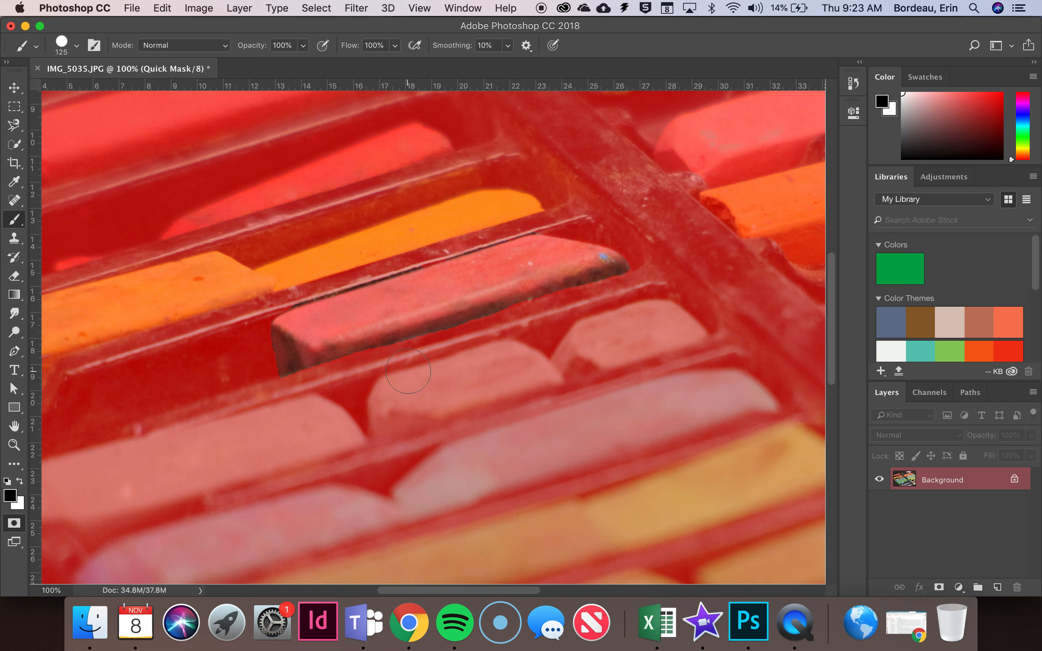
pyautogui.press('e')
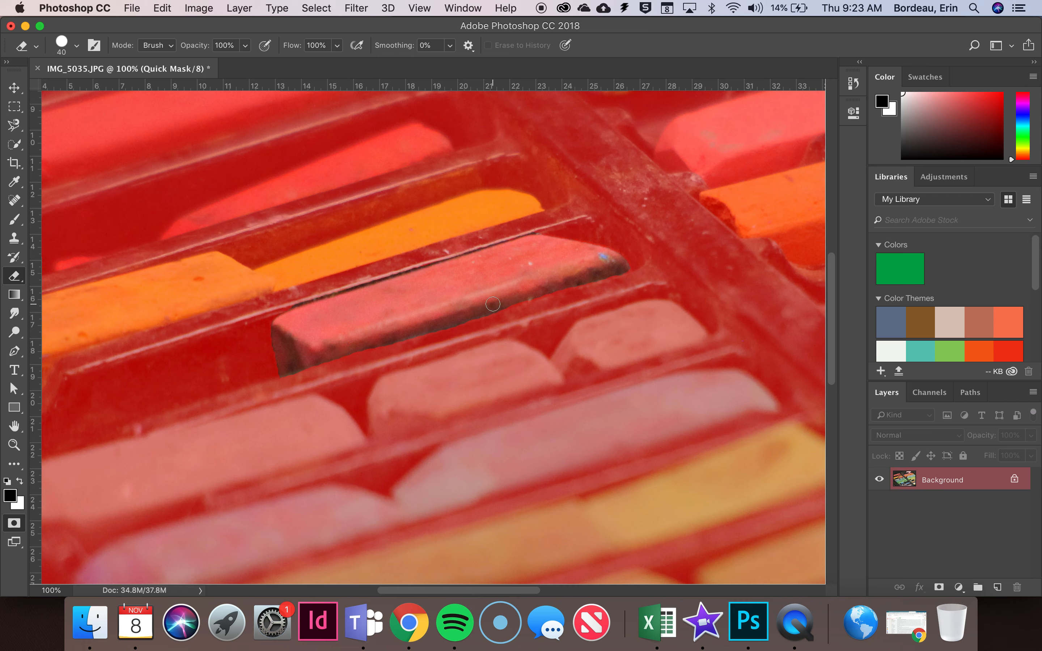
pyautogui.moveTo(594, 278); pyautogui.dragTo(612, 271)
pyautogui.press('q')
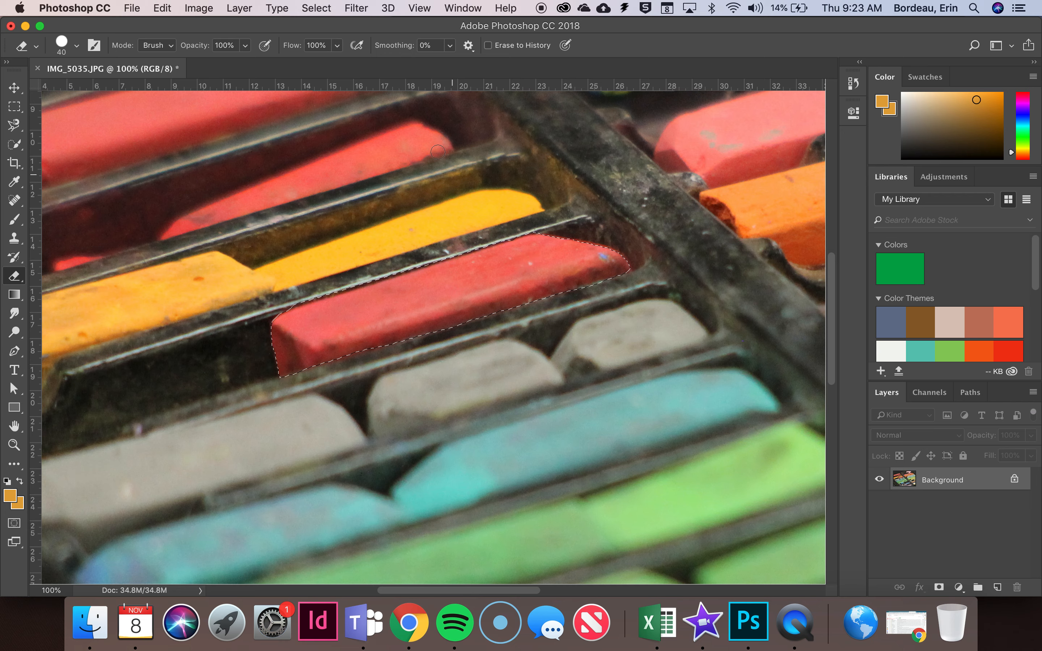
# Invert the selection and add a Black & White adjustment layer so only the red pastel keeps its colour
pyautogui.click(327, 8)
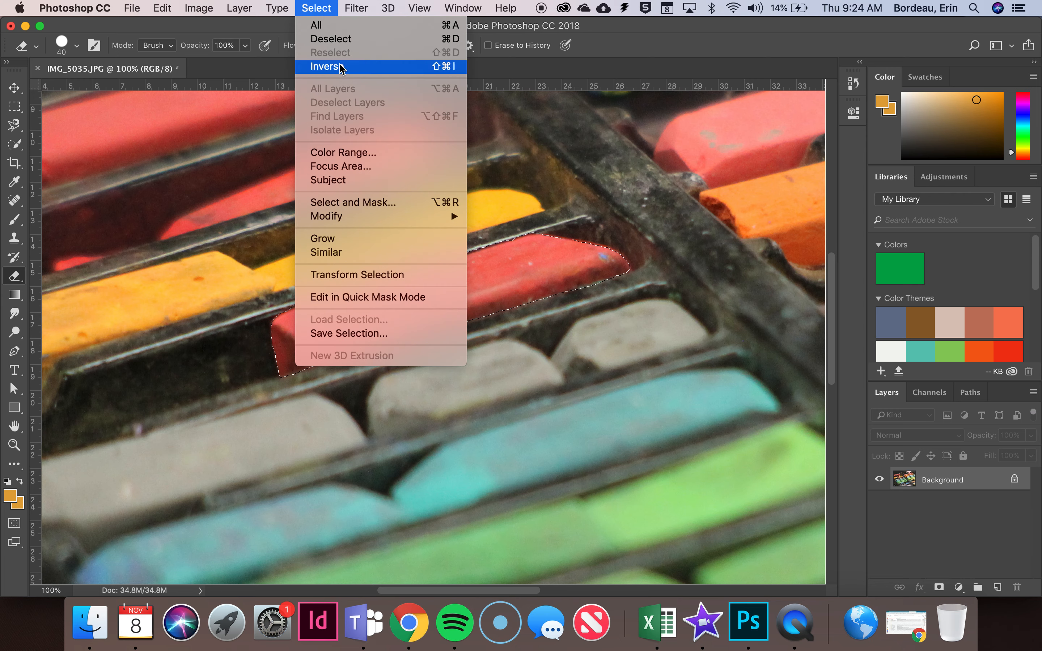
pyautogui.click(327, 67)
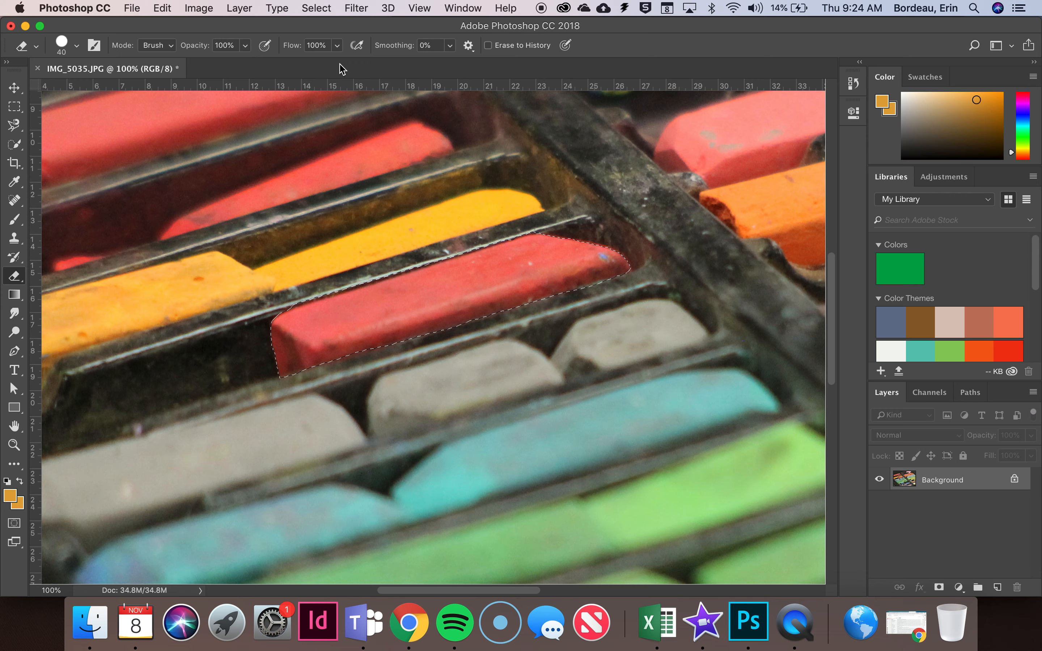
pyautogui.click(958, 587)
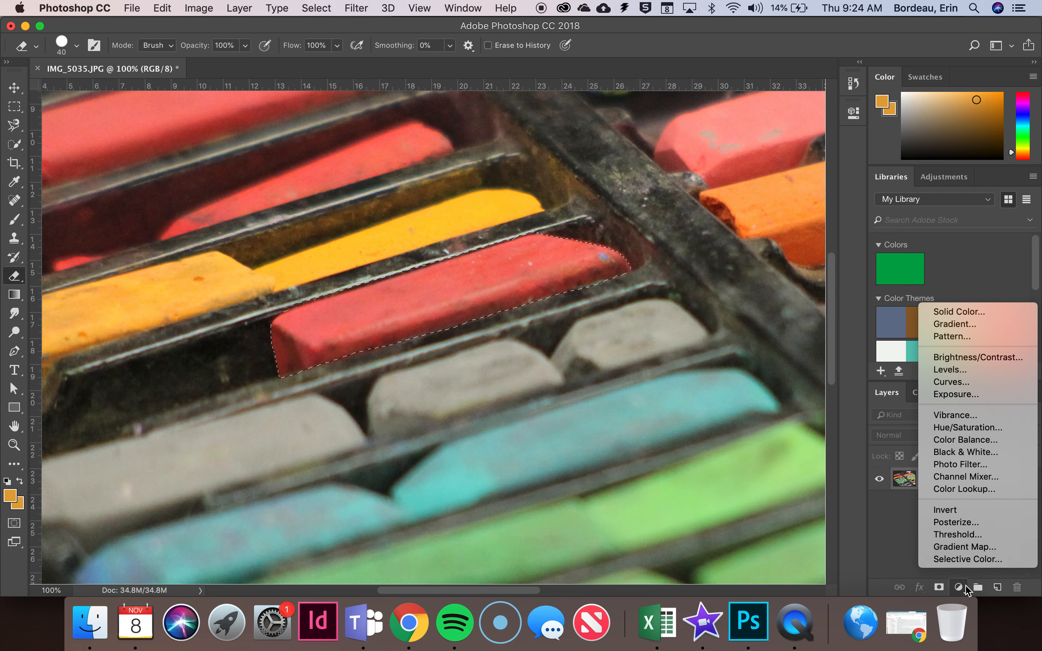
pyautogui.click(967, 452)
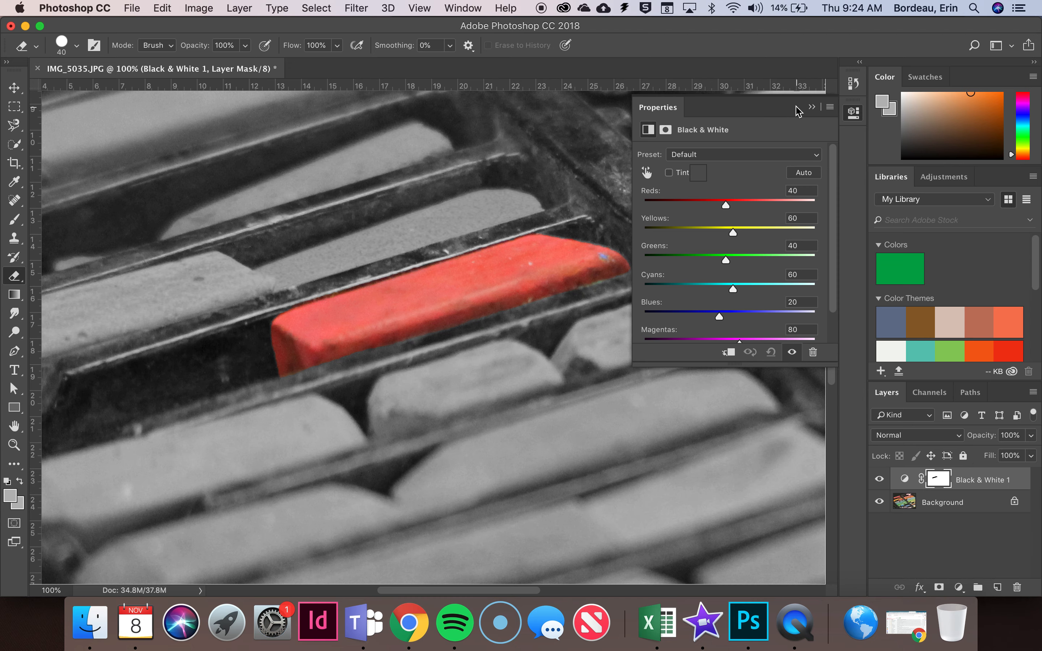
pyautogui.click(811, 107)
pyautogui.press('super+minus')
pyautogui.press('super+minus')
pyautogui.press('super+minus')
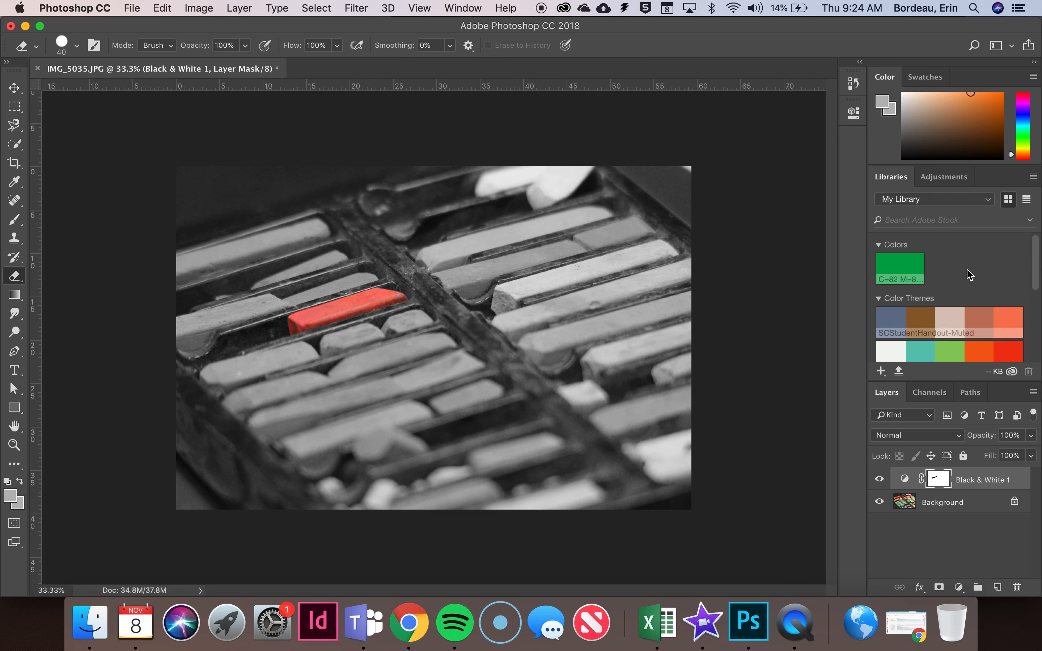
# Delete the Black & White adjustment layer
pyautogui.click(994, 481)
pyautogui.moveTo(994, 481); pyautogui.dragTo(1017, 588)
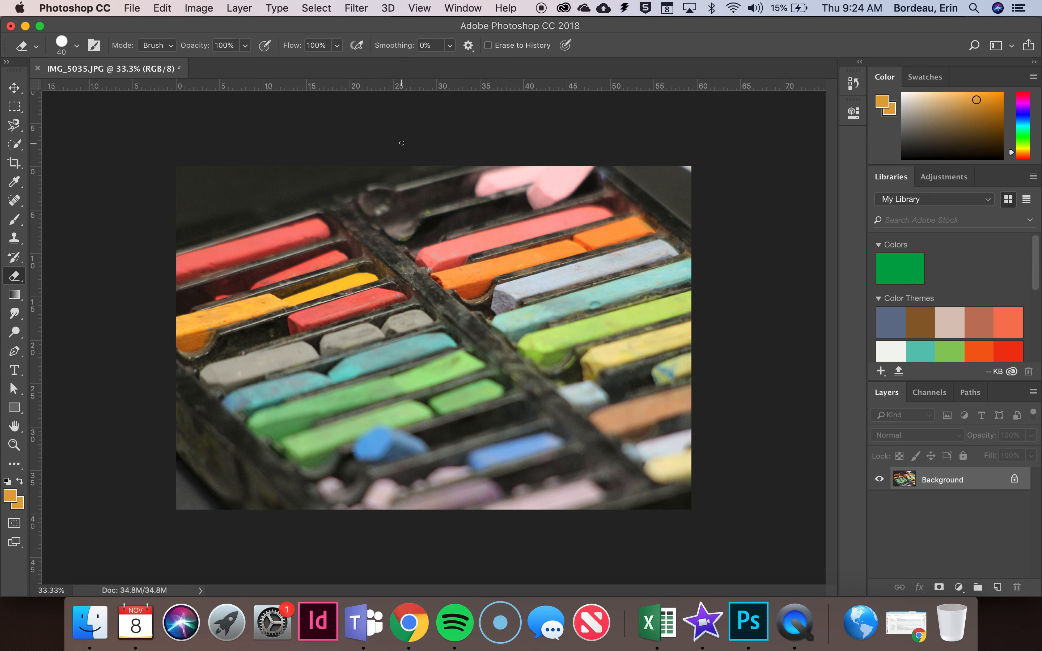
# Create a Color Range selection from sampled colours, sampling several light and dark tones across the two orange pastels
pyautogui.click(318, 9)
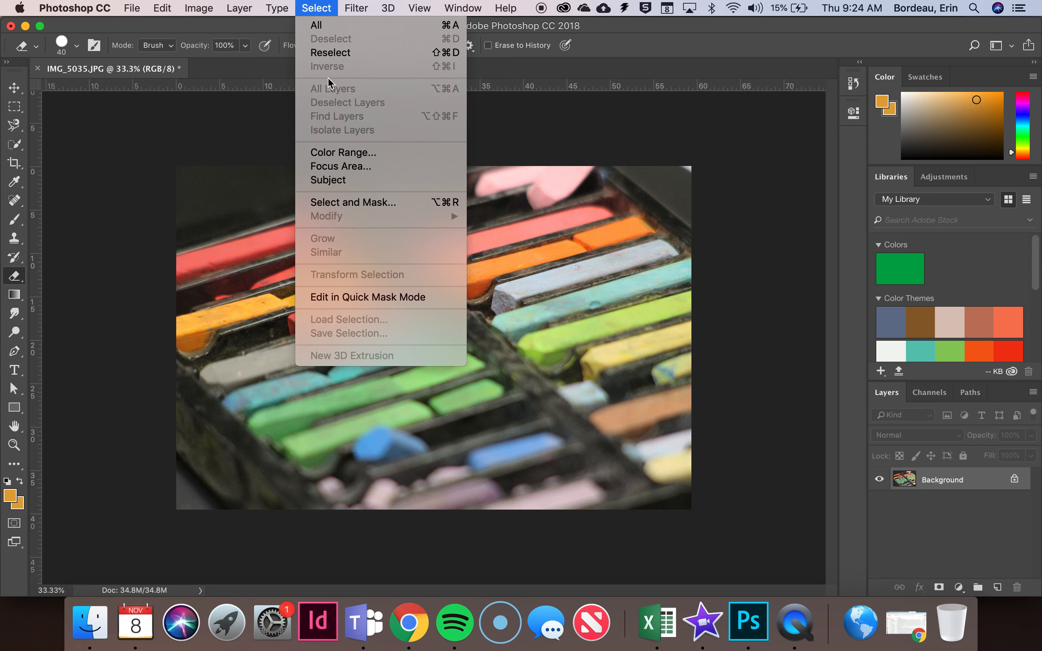
pyautogui.click(343, 153)
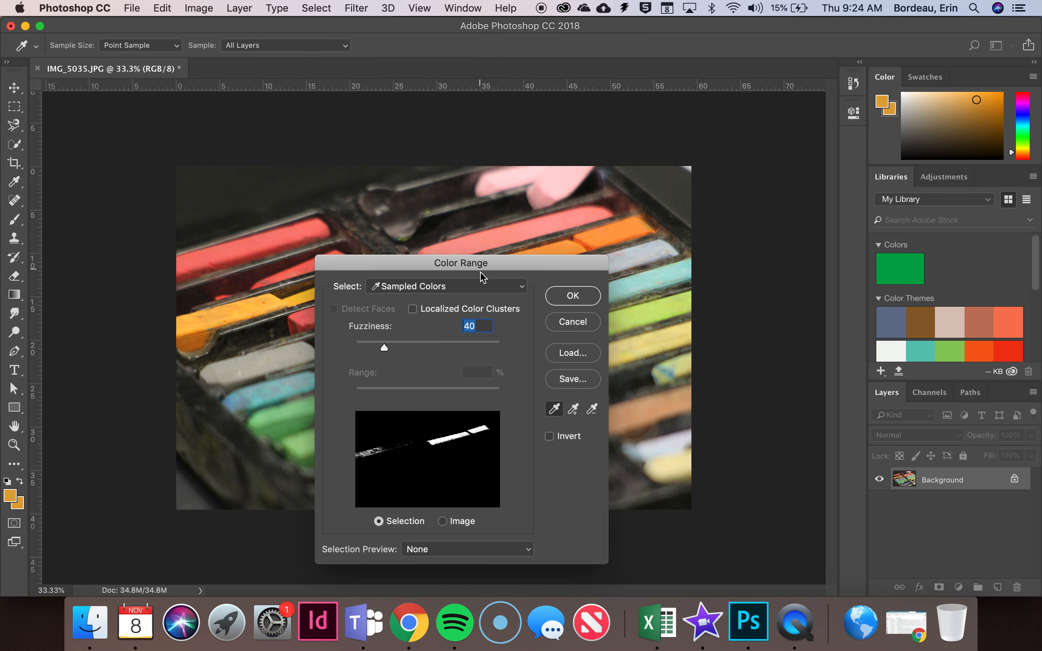
pyautogui.moveTo(483, 266); pyautogui.dragTo(237, 158)
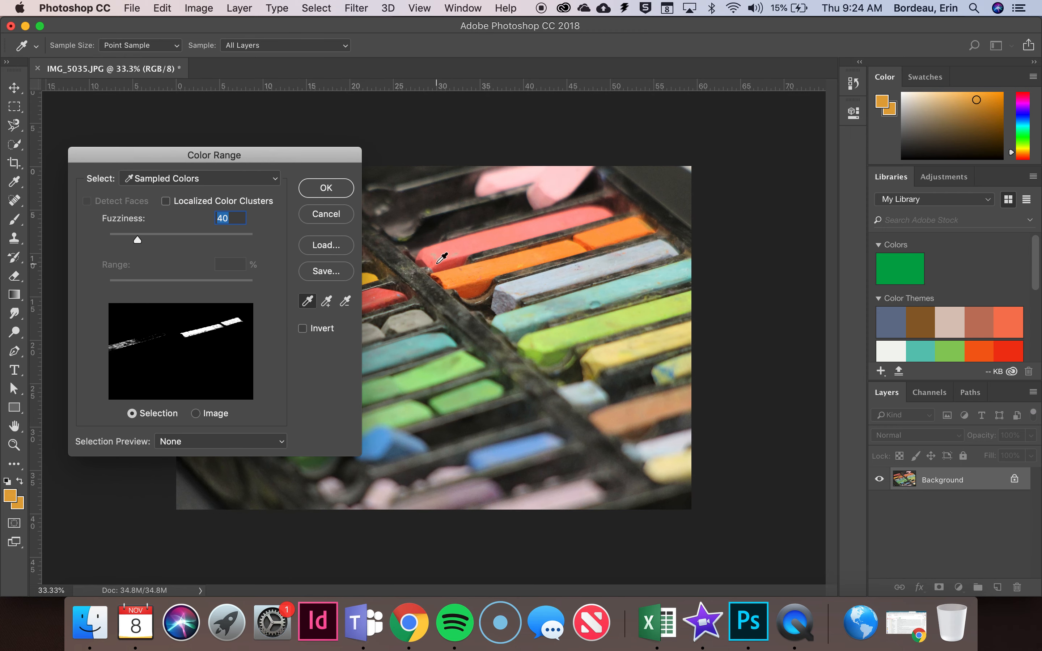
pyautogui.keyDown('shift'); pyautogui.click(458, 275); pyautogui.keyUp('shift')
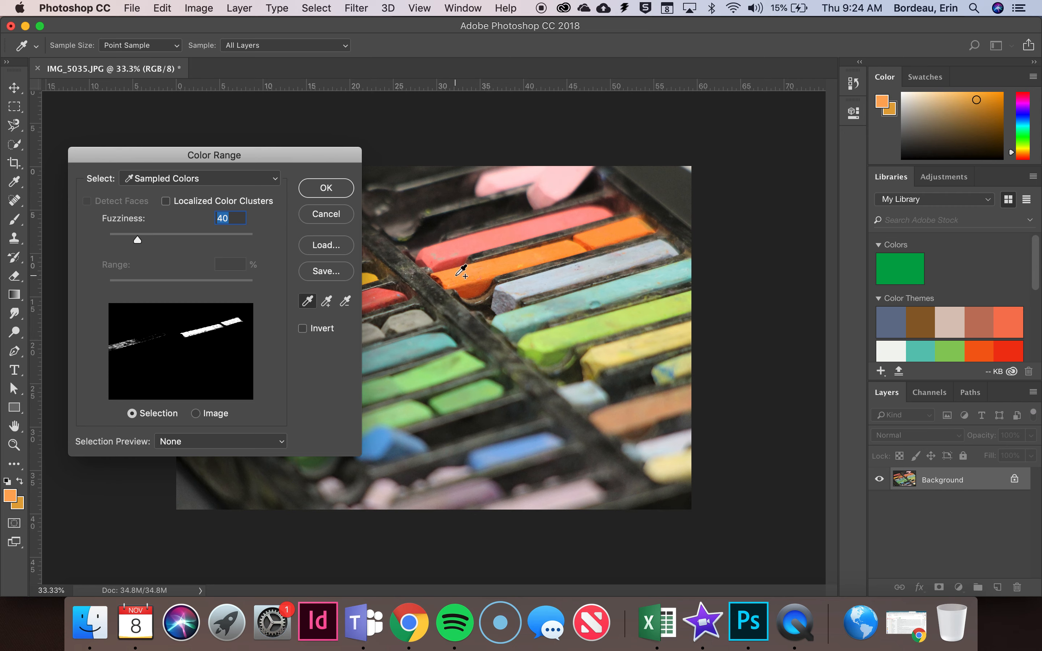
pyautogui.keyDown('shift'); pyautogui.click(473, 287); pyautogui.keyUp('shift')
pyautogui.keyDown('shift'); pyautogui.click(473, 291); pyautogui.keyUp('shift')
pyautogui.keyDown('shift'); pyautogui.click(478, 286); pyautogui.keyUp('shift')
pyautogui.keyDown('shift'); pyautogui.click(478, 283); pyautogui.keyUp('shift')
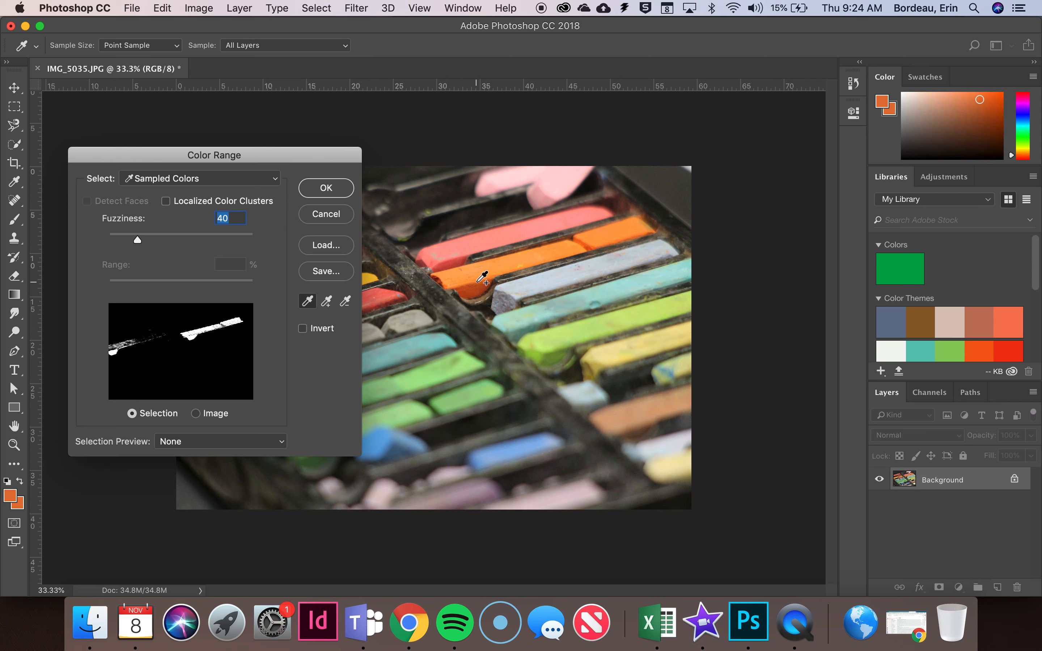
pyautogui.keyDown('shift'); pyautogui.click(481, 278); pyautogui.keyUp('shift')
pyautogui.keyDown('shift'); pyautogui.click(489, 266); pyautogui.keyUp('shift')
pyautogui.keyDown('shift'); pyautogui.click(572, 245); pyautogui.keyUp('shift')
pyautogui.keyDown('shift'); pyautogui.click(595, 243); pyautogui.keyUp('shift')
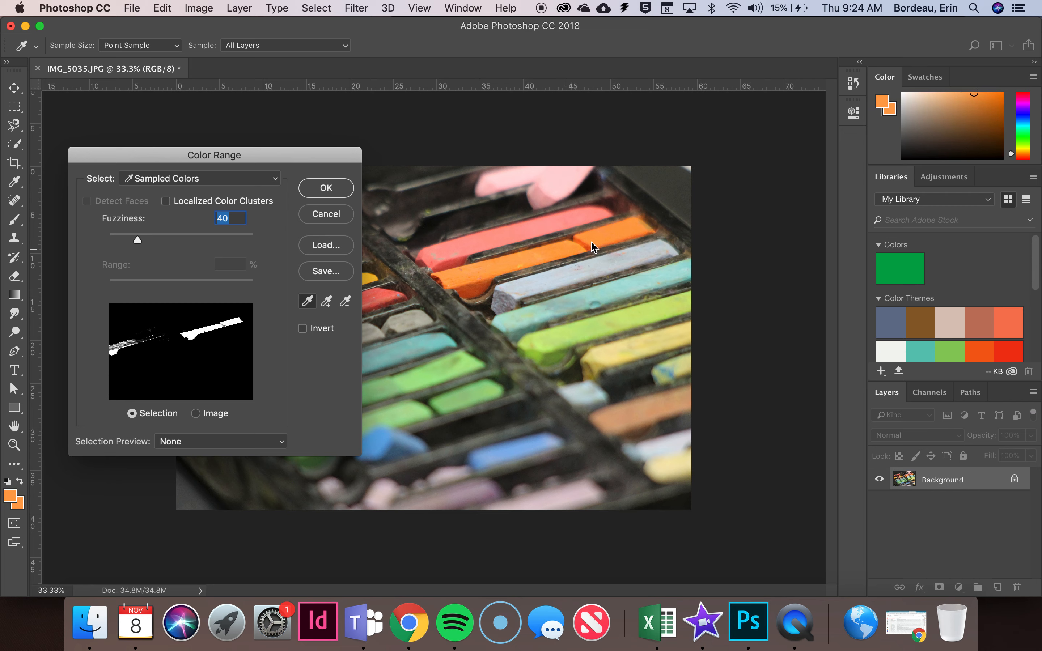
pyautogui.keyDown('shift'); pyautogui.click(628, 230); pyautogui.keyUp('shift')
pyautogui.moveTo(215, 156); pyautogui.dragTo(636, 140)
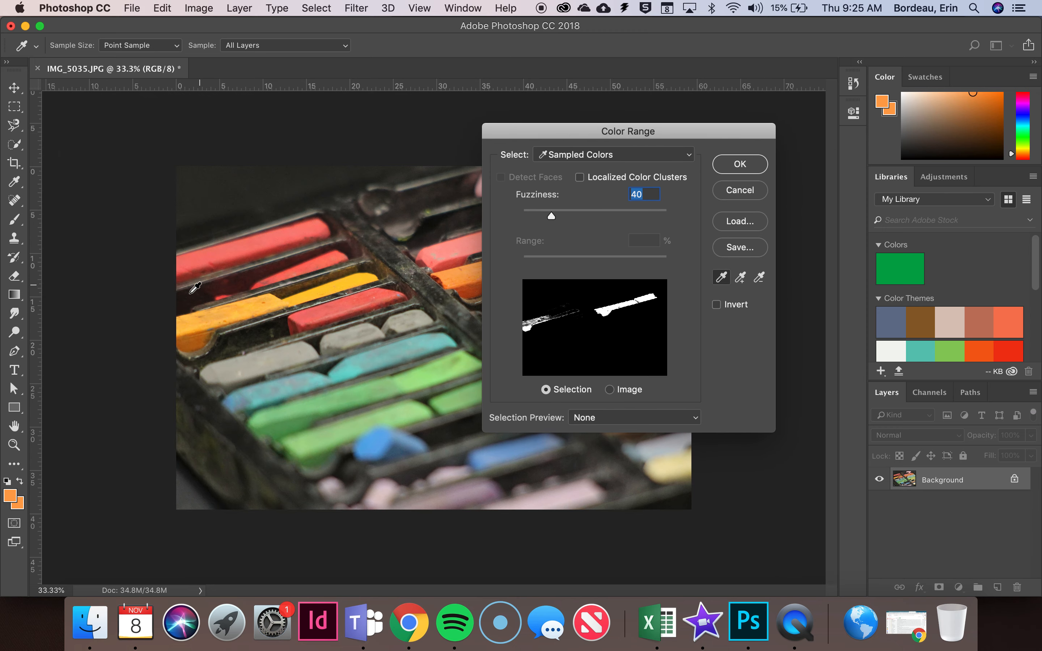
pyautogui.click(749, 164)
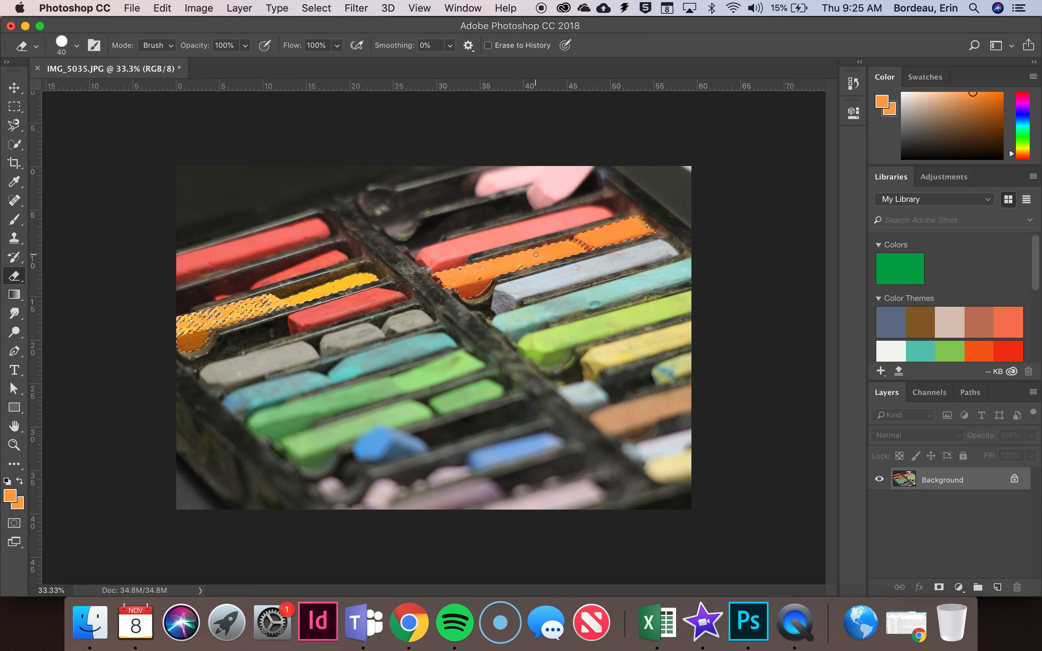
# In Quick Mask mode, enlarge the brush to 600 and paint the yellow-orange pastels in the other compartment out of the selection
pyautogui.press('q')
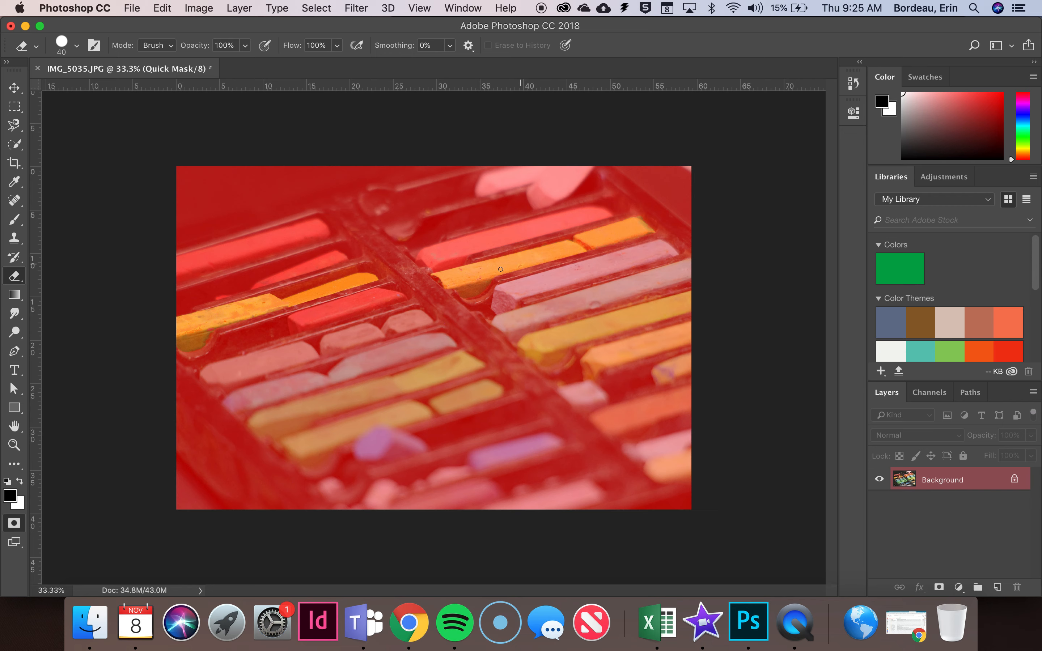
pyautogui.press('b')
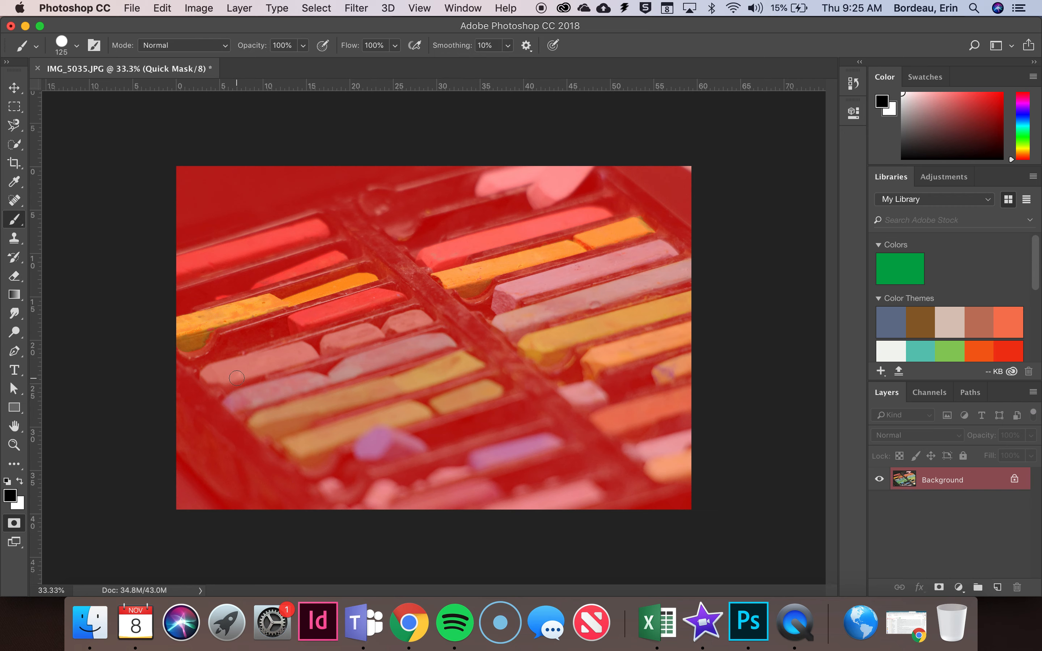
pyautogui.press(']')
pyautogui.press(']')
pyautogui.press(']')
pyautogui.press(']')
pyautogui.press(']')
pyautogui.press(']')
pyautogui.press(']')
pyautogui.press(']')
pyautogui.press(']')
pyautogui.press(']')
pyautogui.moveTo(236, 378)
pyautogui.mouseDown()
pyautogui.moveTo(203, 334)
pyautogui.moveTo(249, 306)
pyautogui.moveTo(342, 279)
pyautogui.mouseUp()
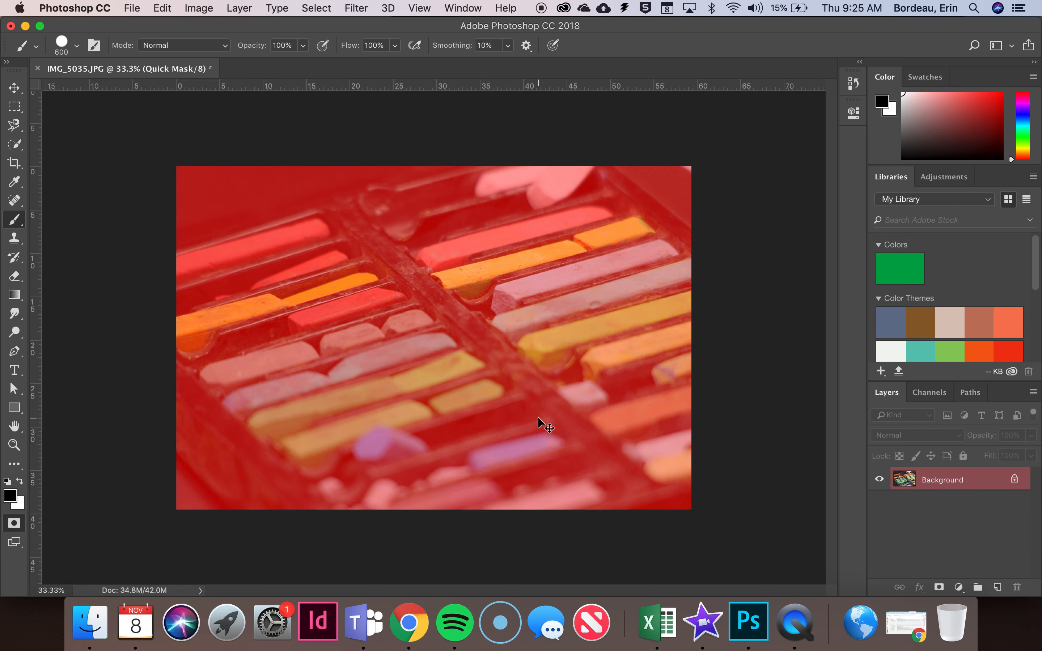
# Erase the mask over the missed parts of the orange pastels, including the broken end and underside, and exit Quick Mask mode
pyautogui.press('super+equal')
pyautogui.scroll(5, 538, 418)
pyautogui.hscroll(4, 538, 417)
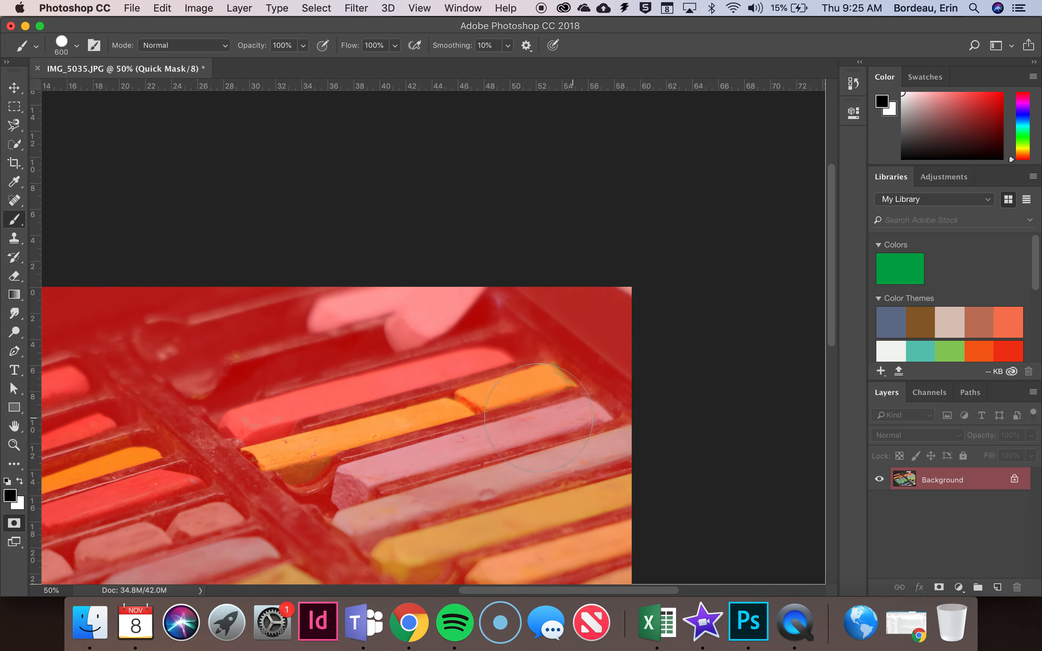
pyautogui.press('super+equal')
pyautogui.press('super+equal')
pyautogui.press('super+equal')
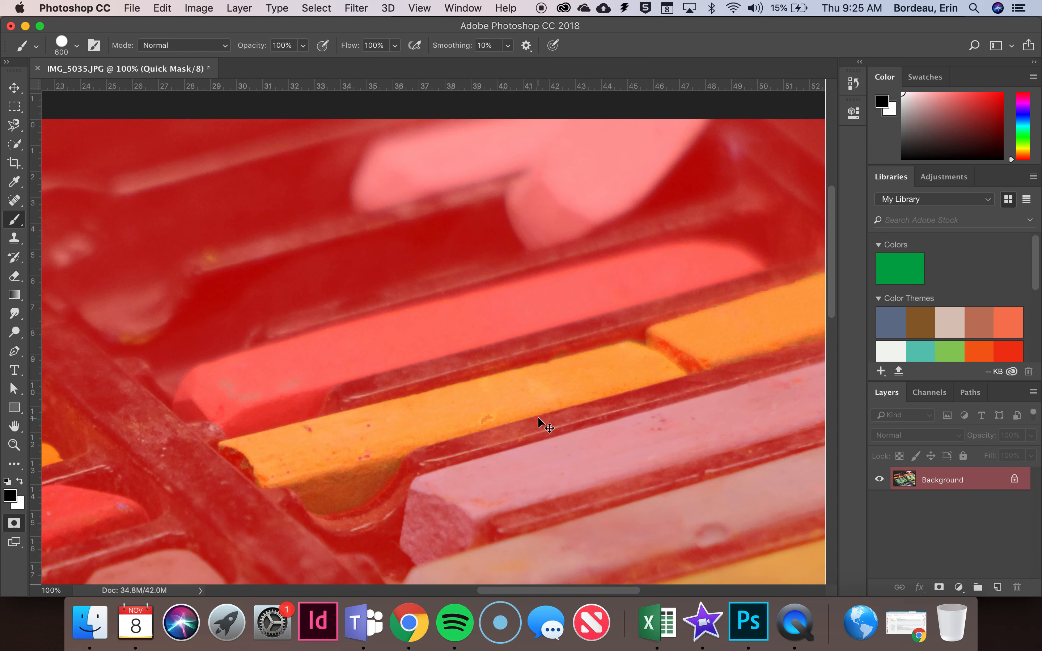
pyautogui.press('super+minus')
pyautogui.press('super+minus')
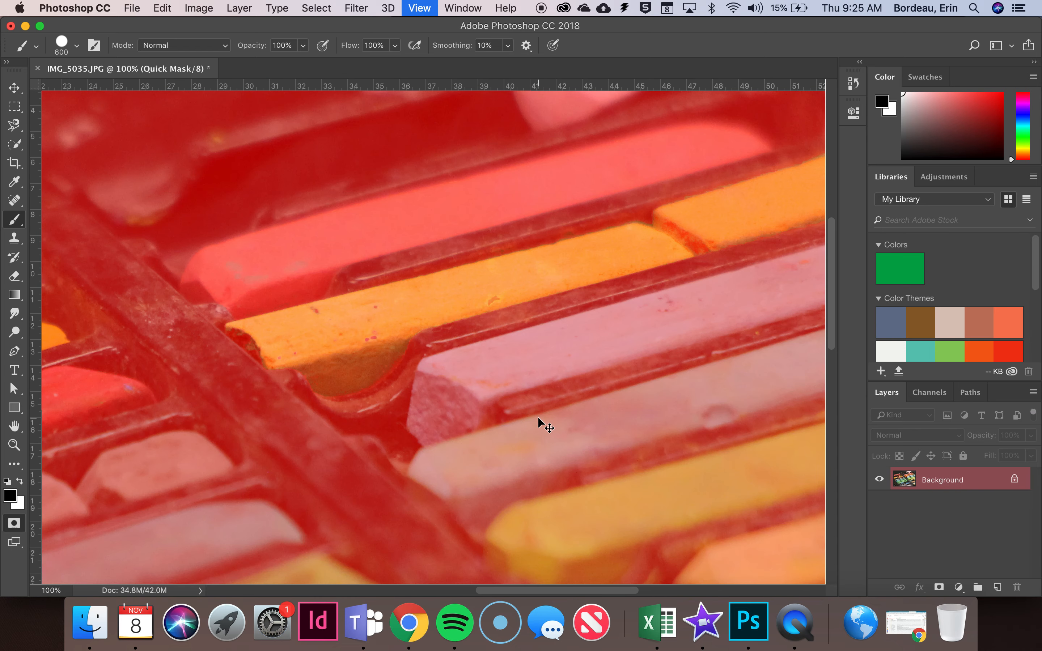
pyautogui.press('e')
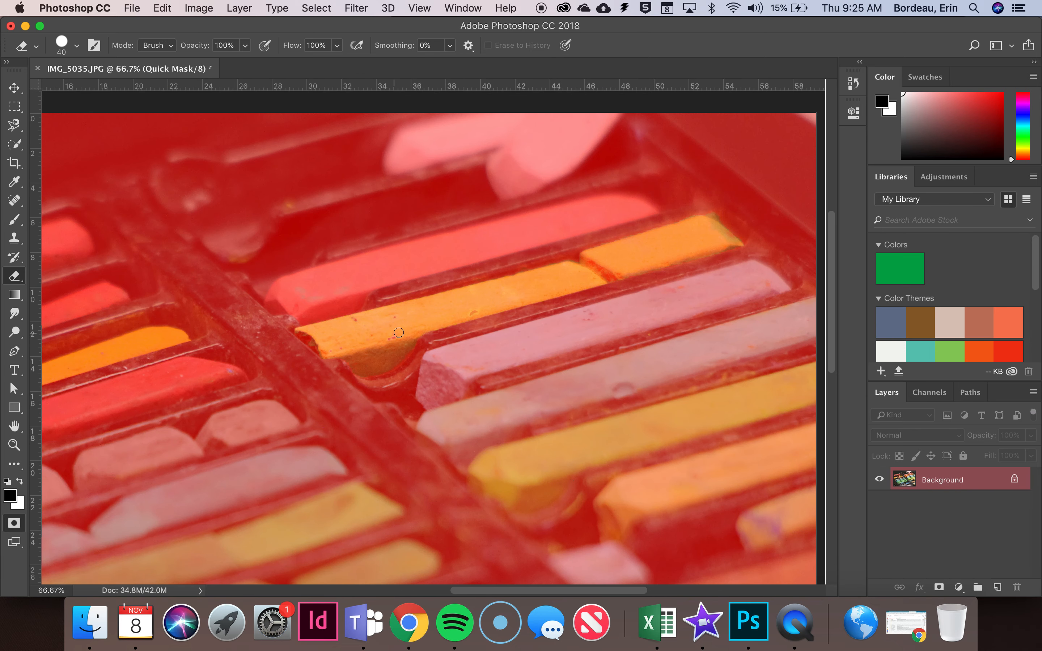
pyautogui.moveTo(312, 338)
pyautogui.mouseDown()
pyautogui.moveTo(317, 347)
pyautogui.moveTo(302, 334)
pyautogui.moveTo(329, 359)
pyautogui.mouseUp()
pyautogui.press('b')
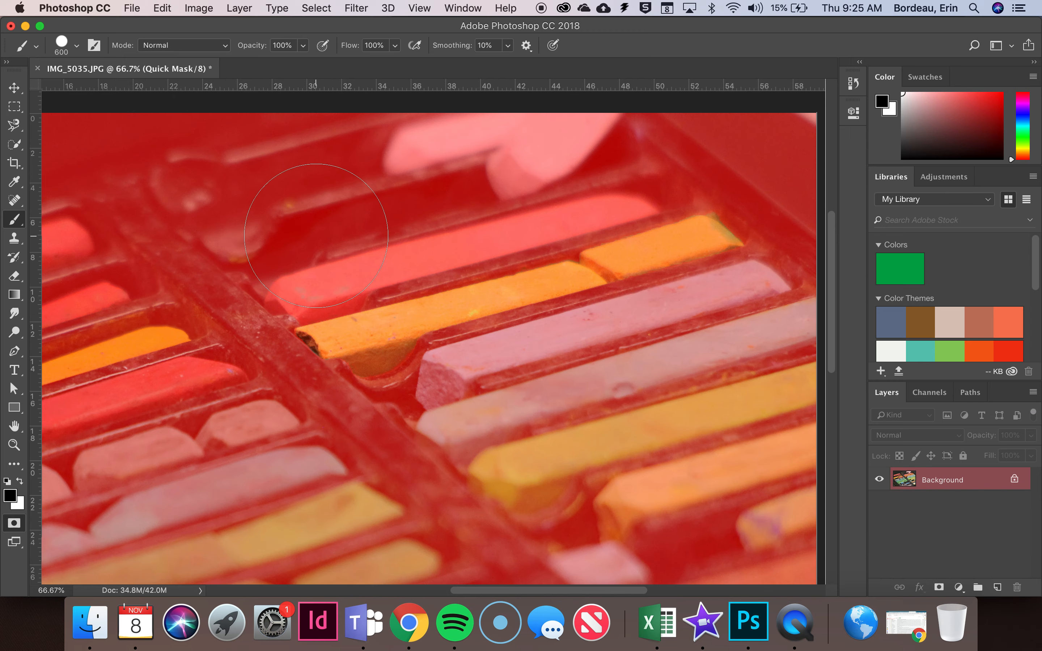
pyautogui.press('q')
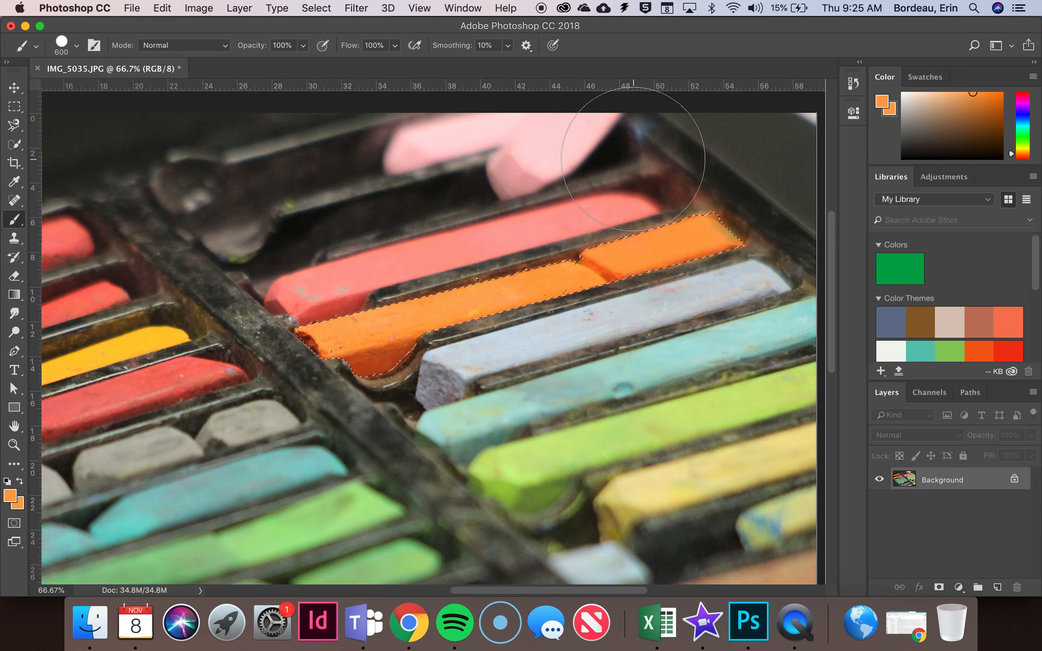
# Reduce the brush size to 125 in Quick Mask mode and return to the selection outline
pyautogui.press('q')
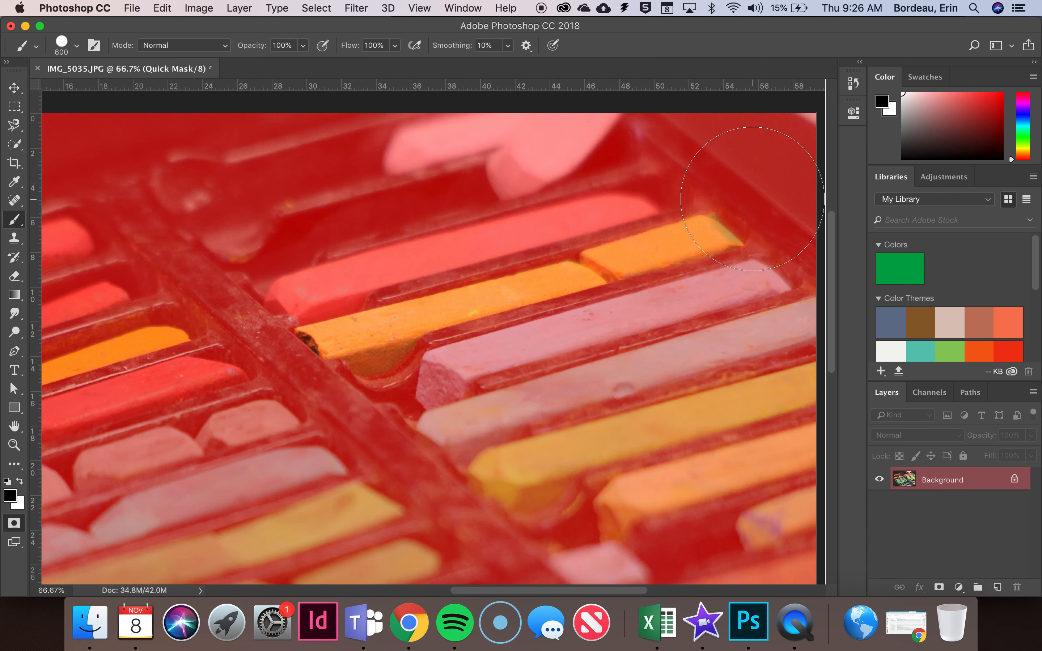
pyautogui.press('[')
pyautogui.press('[')
pyautogui.press('[')
pyautogui.press('[')
pyautogui.press('[')
pyautogui.press('[')
pyautogui.press('[')
pyautogui.press('[')
pyautogui.press('[')
pyautogui.press('[')
pyautogui.press('q')
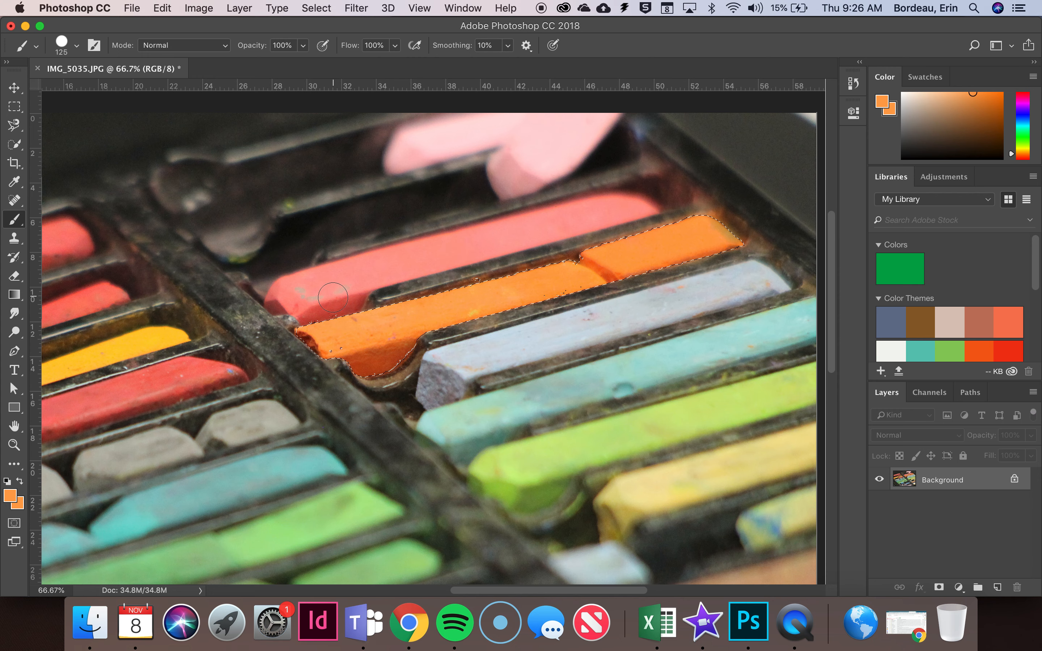
# Inspect the mask around the orange pastels in Quick Mask mode with the Eraser active, and return to the selection outline
pyautogui.press('q')
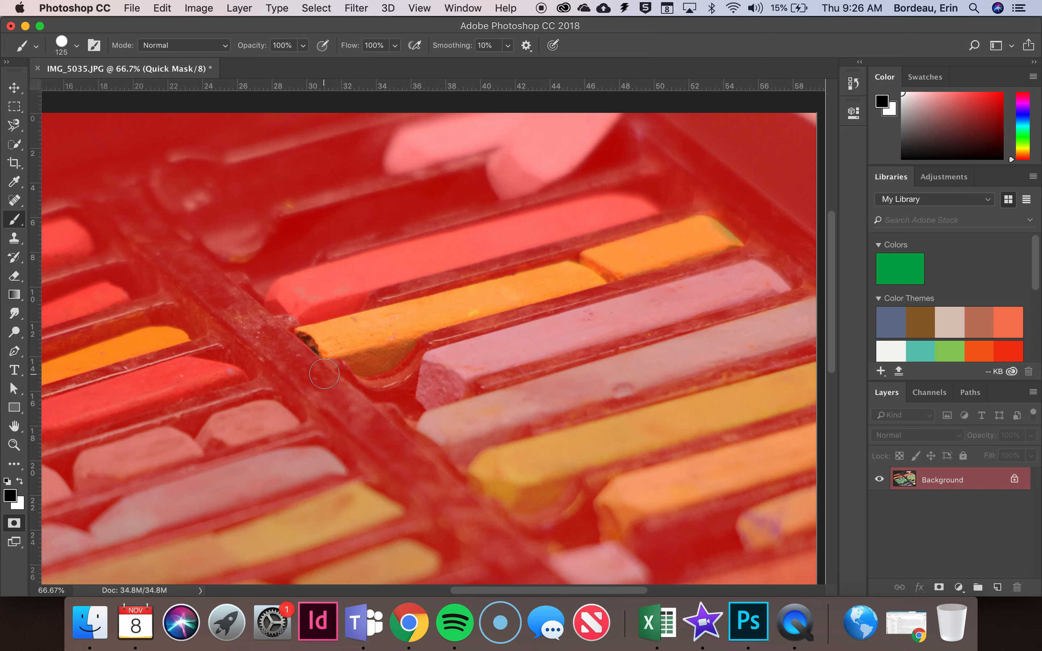
pyautogui.press('e')
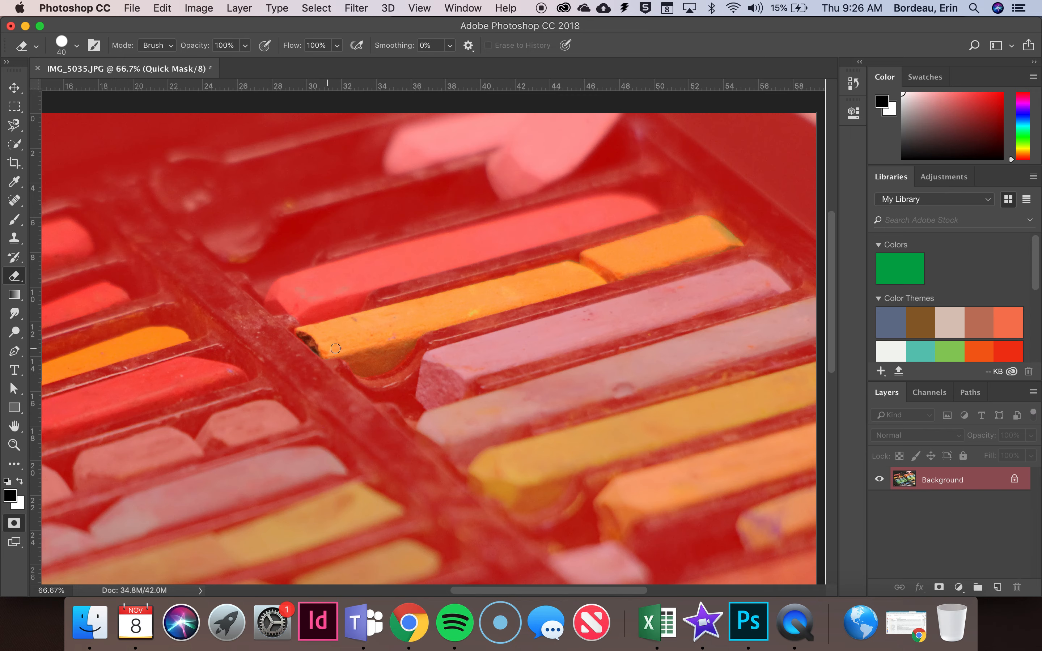
pyautogui.press('q')
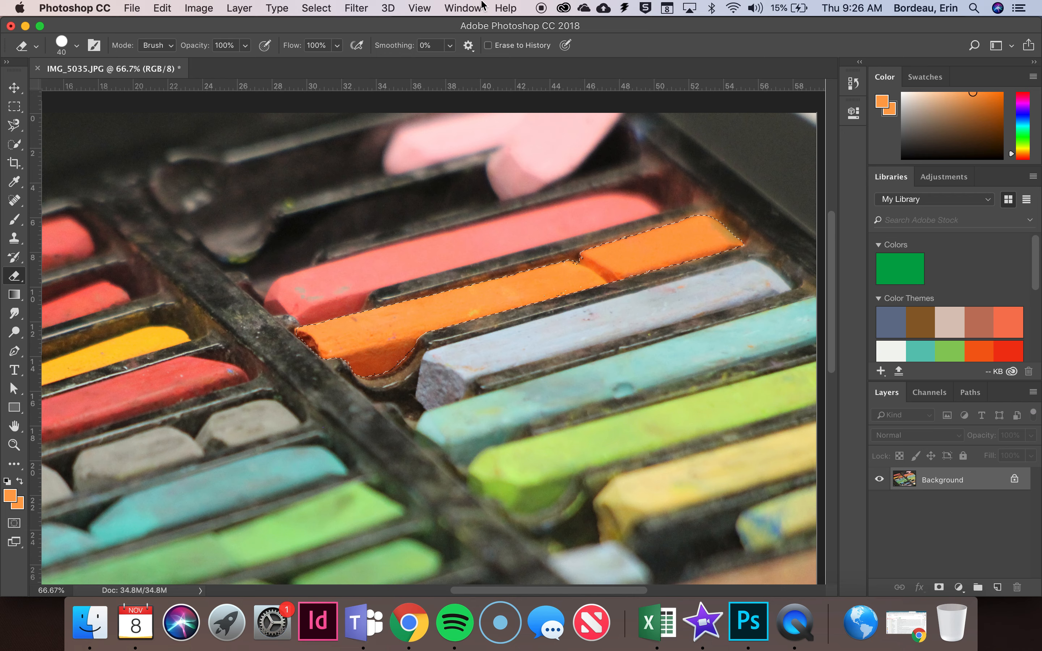
# Invert the selection and add a Black & White adjustment layer so everything except the orange pastels loses its colour
pyautogui.click(316, 7)
pyautogui.click(333, 66)
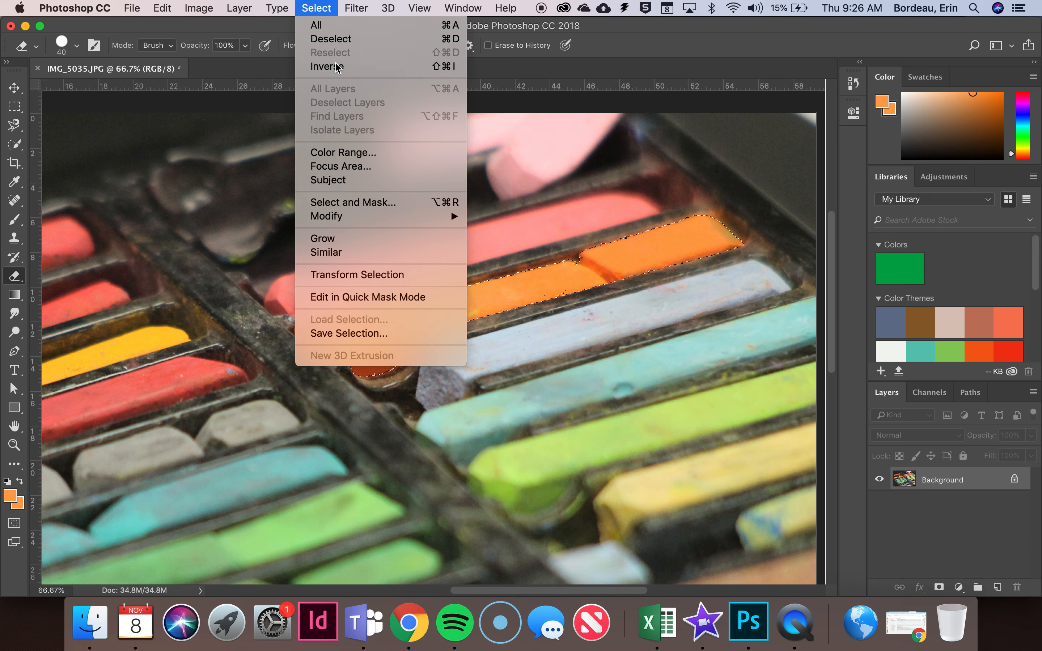
pyautogui.click(958, 587)
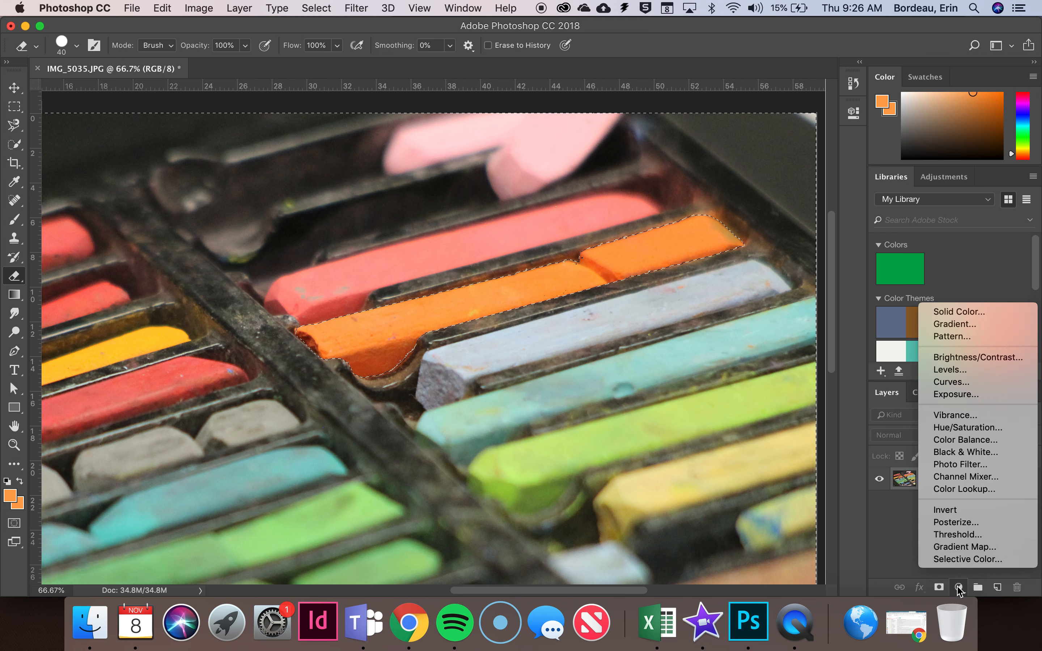
pyautogui.click(954, 452)
pyautogui.press('super+minus')
pyautogui.press('super+minus')
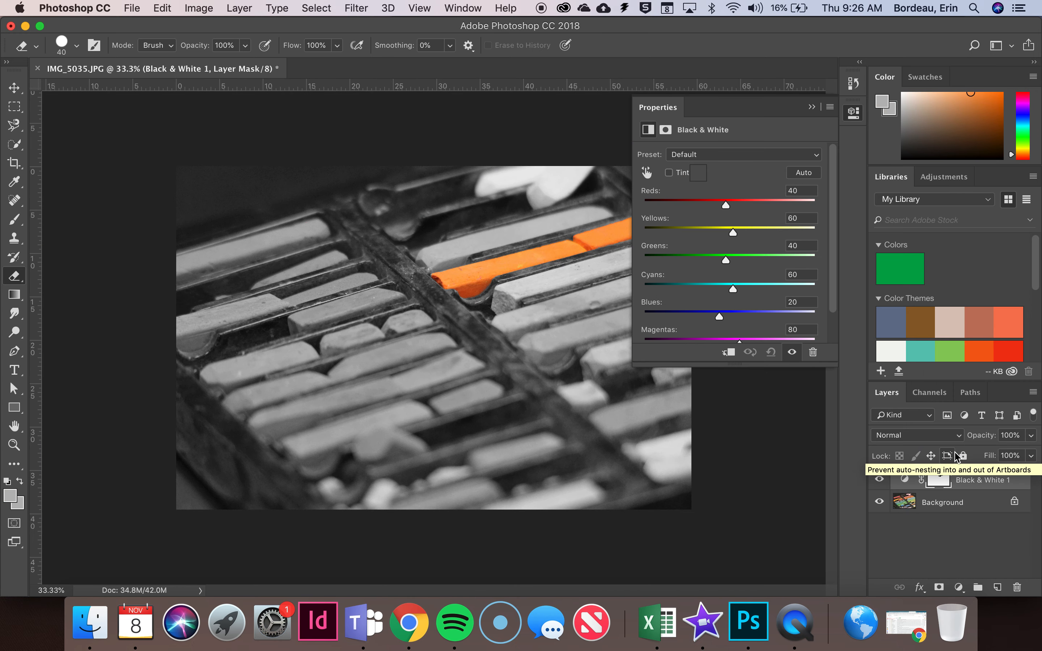
pyautogui.click(811, 107)
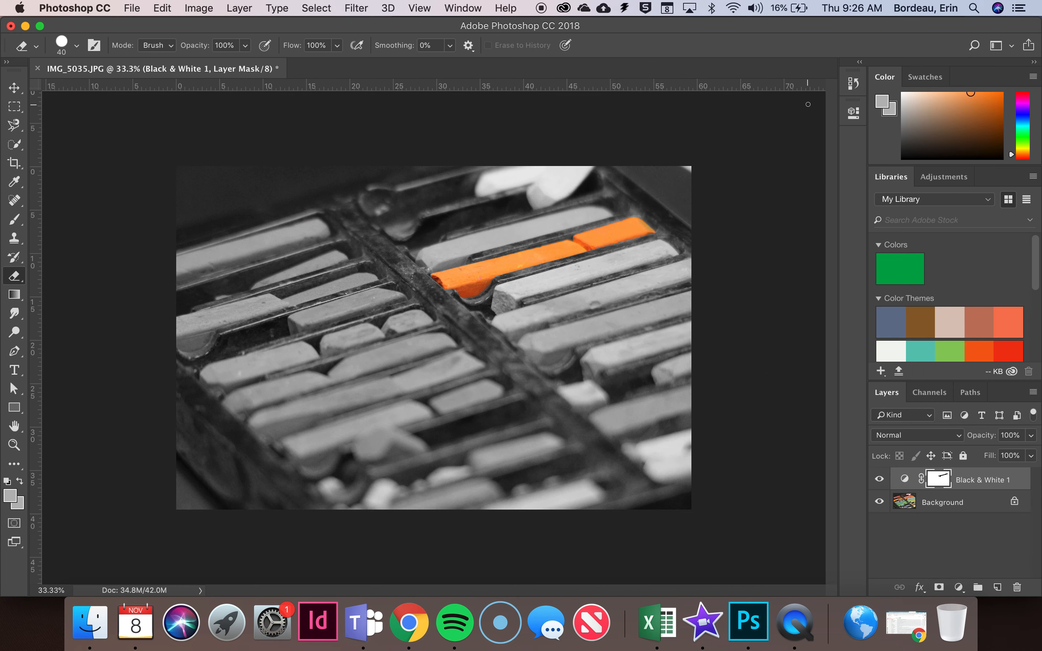
# Save the image as a JPEG named Orange Pastel in the Selective Color Finals folder, with quality 10 and Baseline ("Standard") format
pyautogui.click(132, 7)
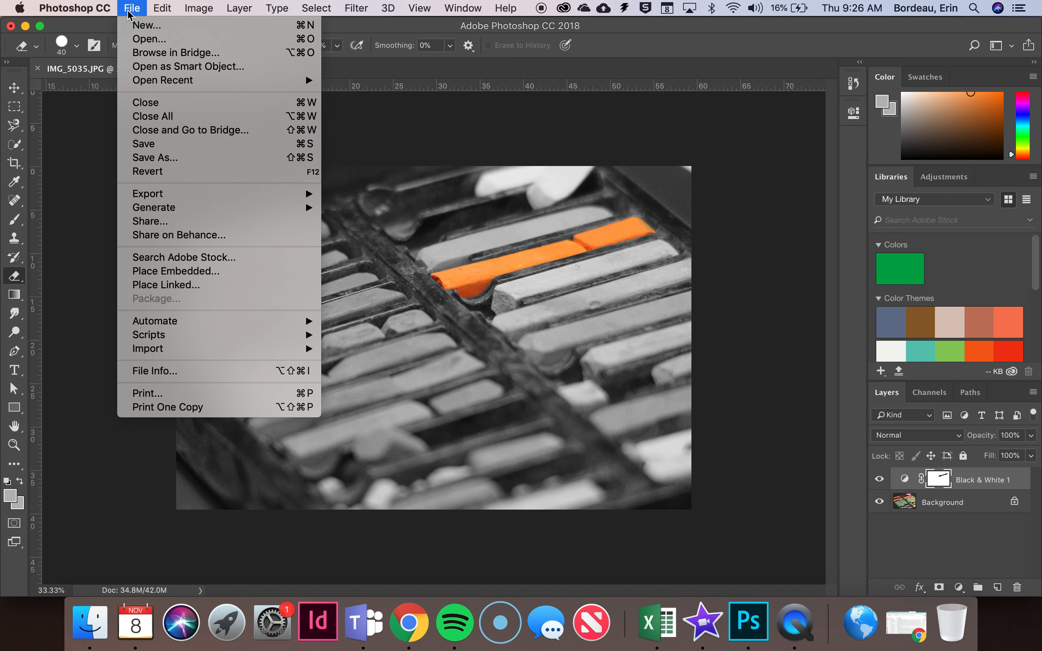
pyautogui.click(137, 157)
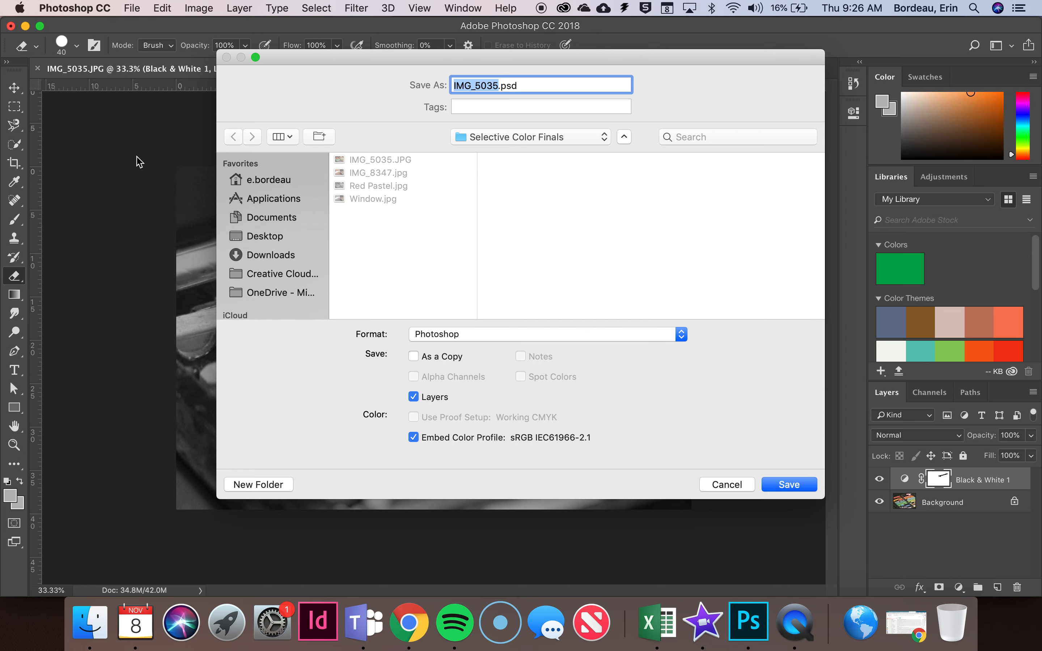
pyautogui.write('Orange Pas')
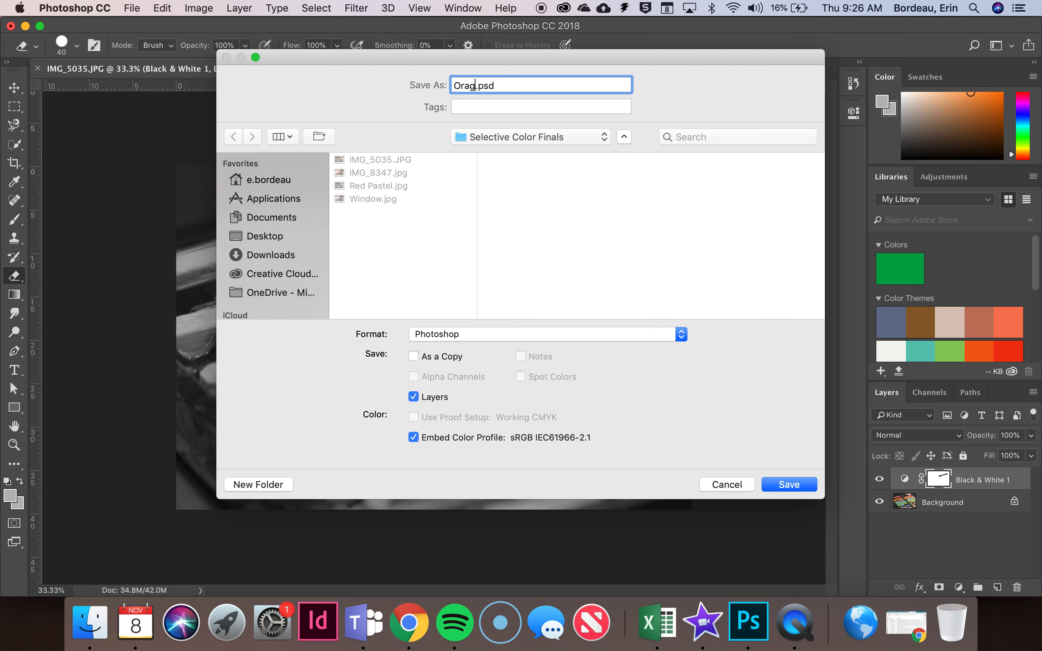
pyautogui.write('tel')
pyautogui.click(476, 335)
pyautogui.click(457, 421)
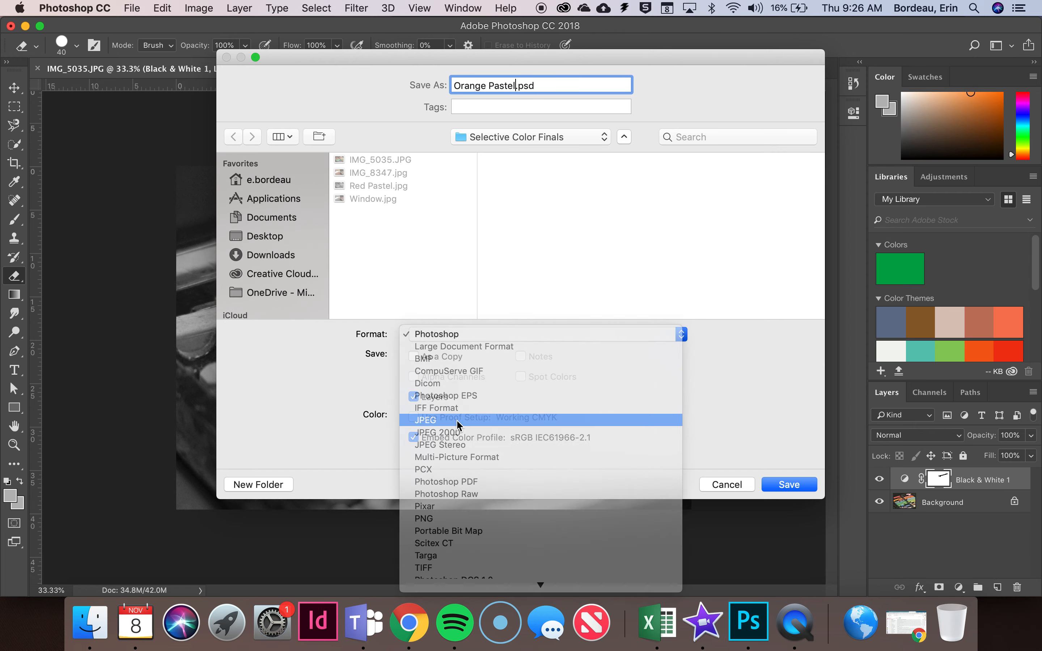
pyautogui.click(798, 488)
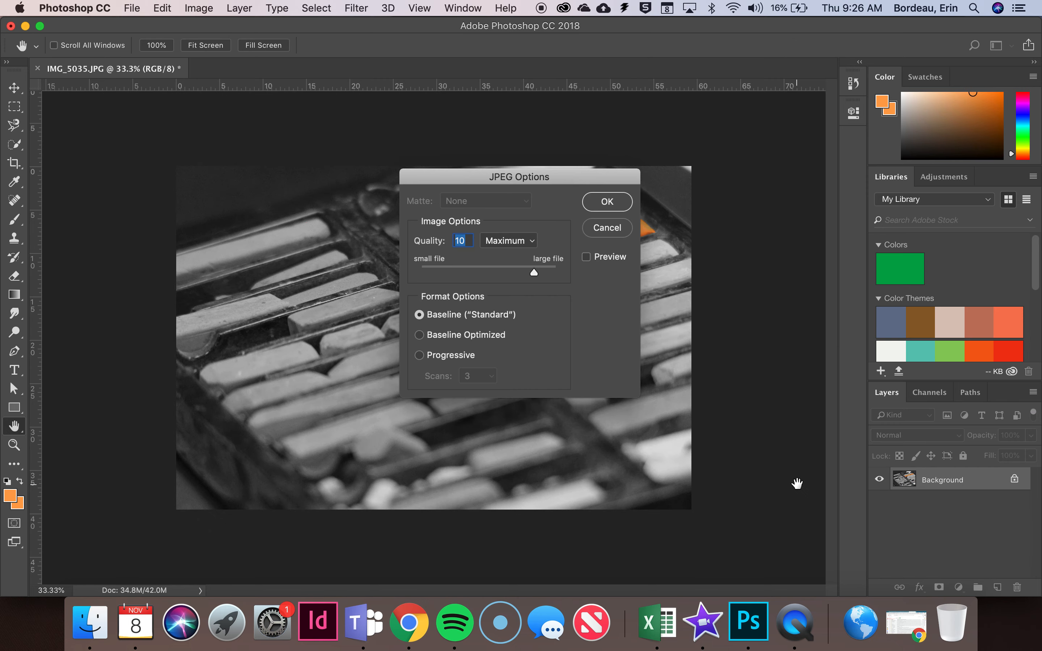
pyautogui.click(615, 203)
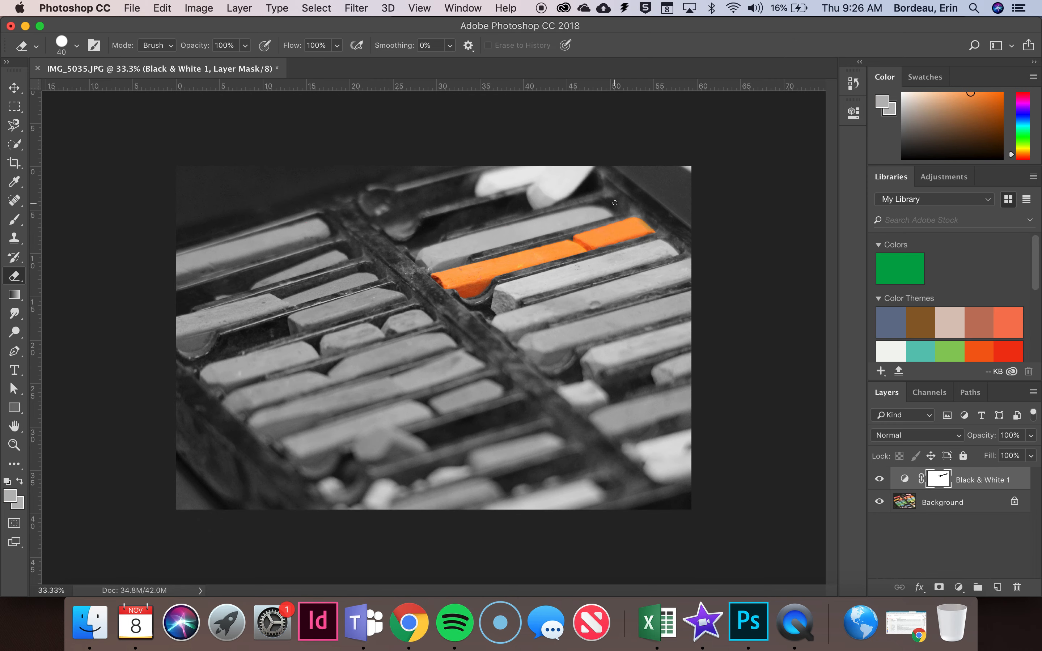